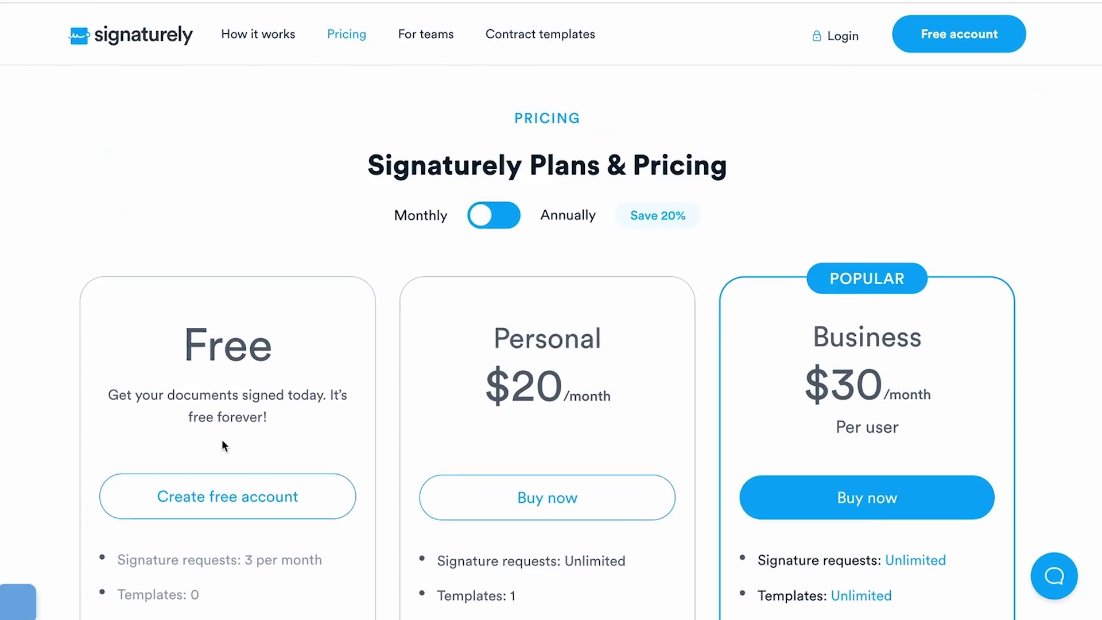
# Highlight the Free plan's heading and description, then its 'Signature requests: 3 per month' line
pyautogui.moveTo(201, 147); pyautogui.dragTo(267, 253)
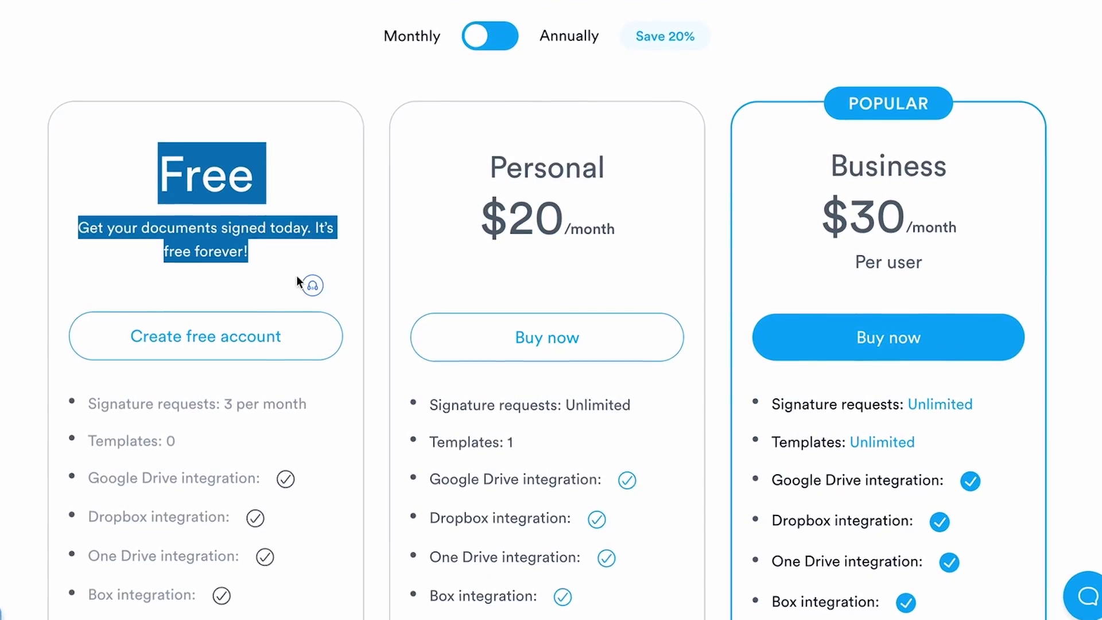
pyautogui.scroll(-1, 303, 367)
pyautogui.moveTo(304, 368); pyautogui.dragTo(78, 371)
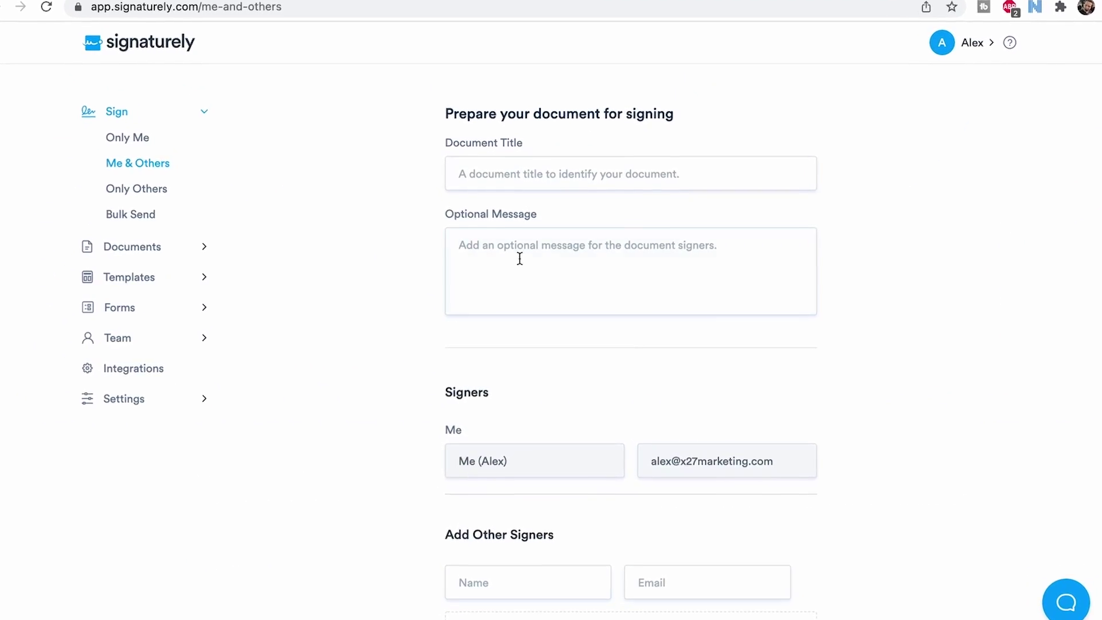
# Download the Client Contract as a PDF and drop it into DocuSign's Add Documents step
pyautogui.scroll(-6, 520, 258)
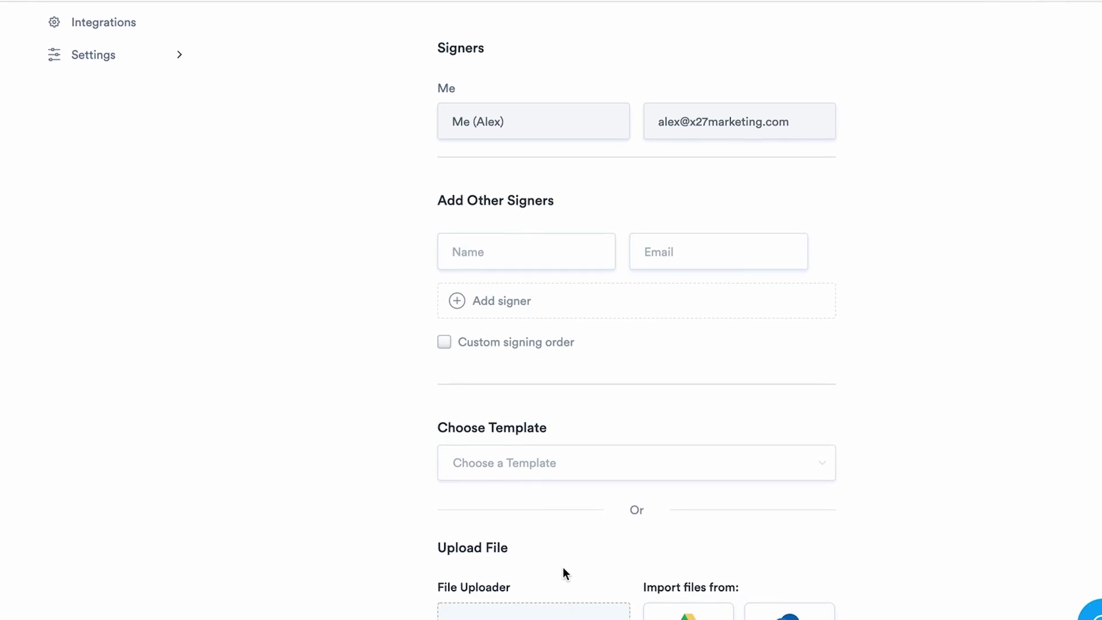
pyautogui.scroll(-6, 562, 567)
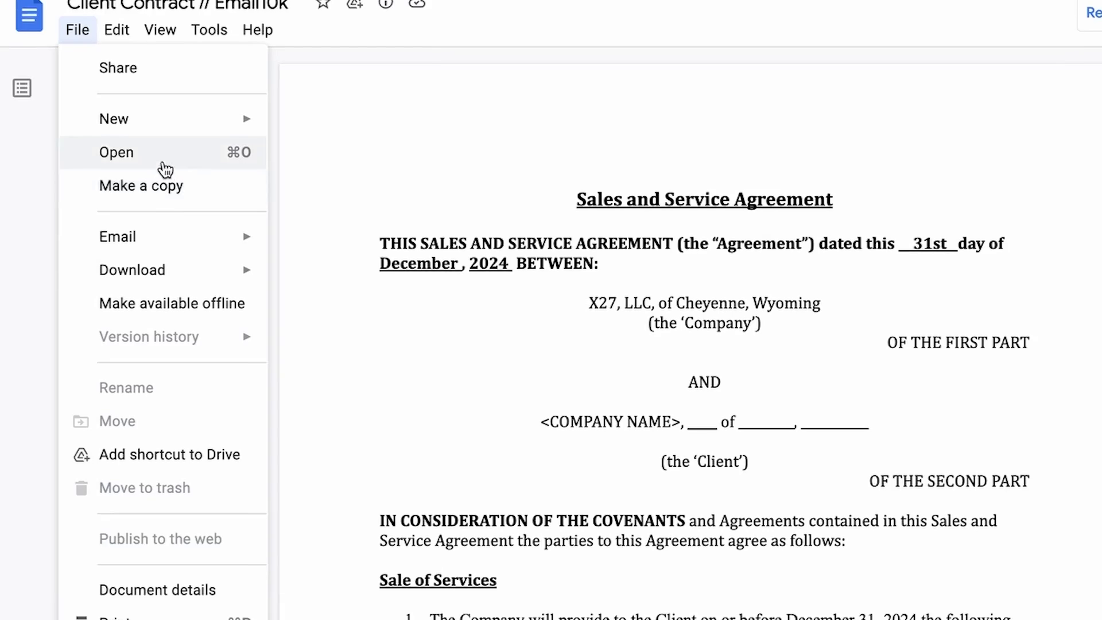
pyautogui.moveTo(190, 235)
pyautogui.click(343, 288)
pyautogui.moveTo(123, 598); pyautogui.dragTo(580, 289)
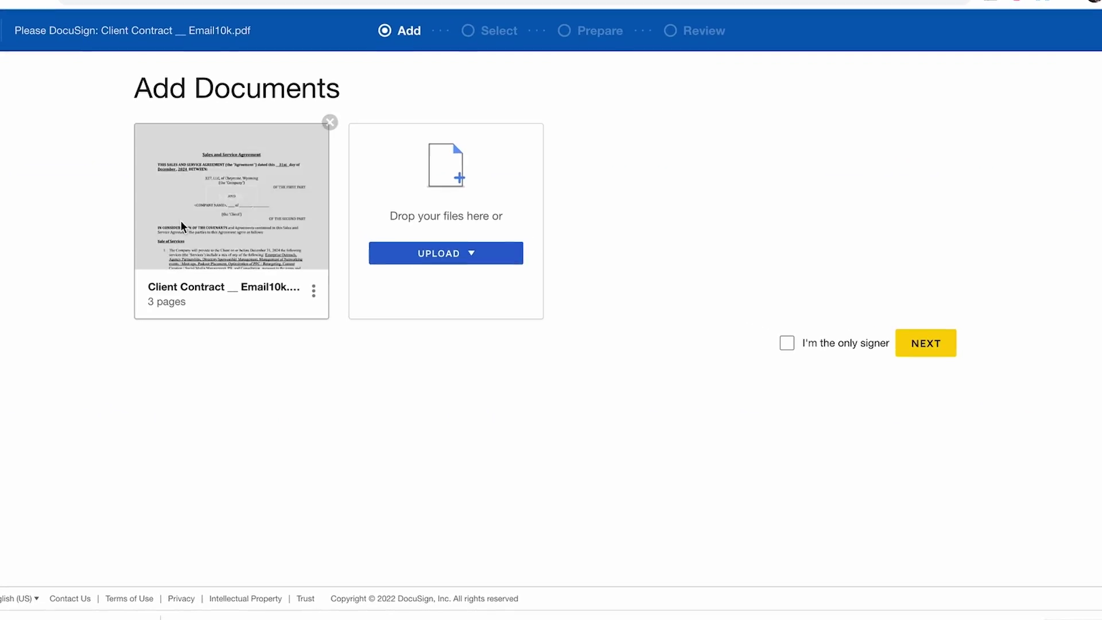
# Preview the pages of the uploaded 3-page contract, then close the preview
pyautogui.click(224, 207)
pyautogui.scroll(-10, 488, 350)
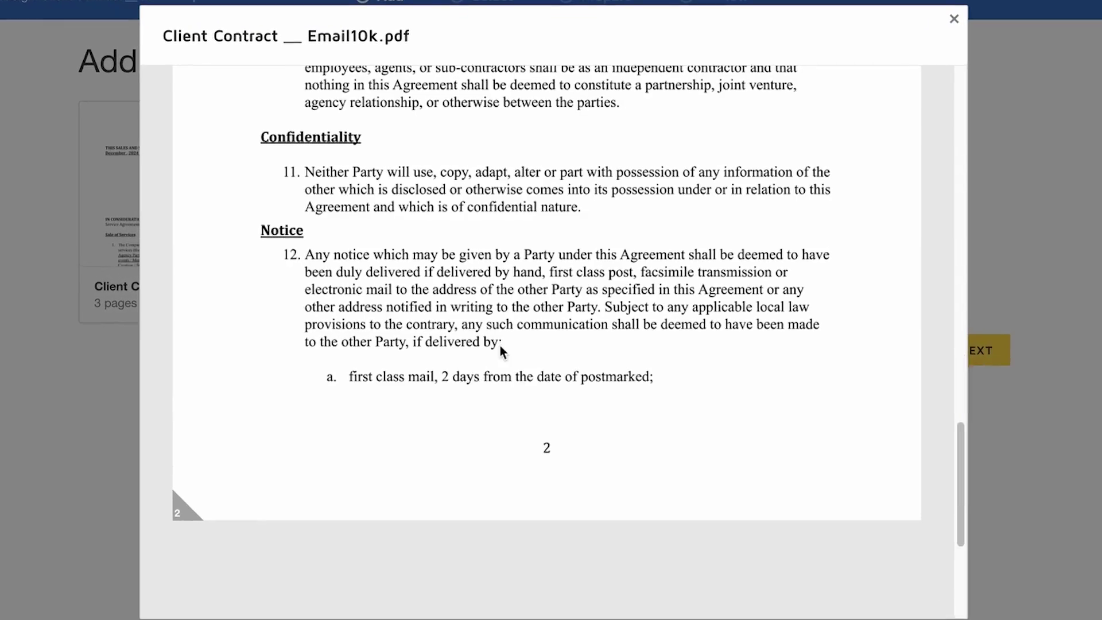
pyautogui.scroll(5, 511, 356)
pyautogui.press('Escape')
# Enter the second signer's name and e-mail as the recipient and continue to Prepare
pyautogui.click(977, 350)
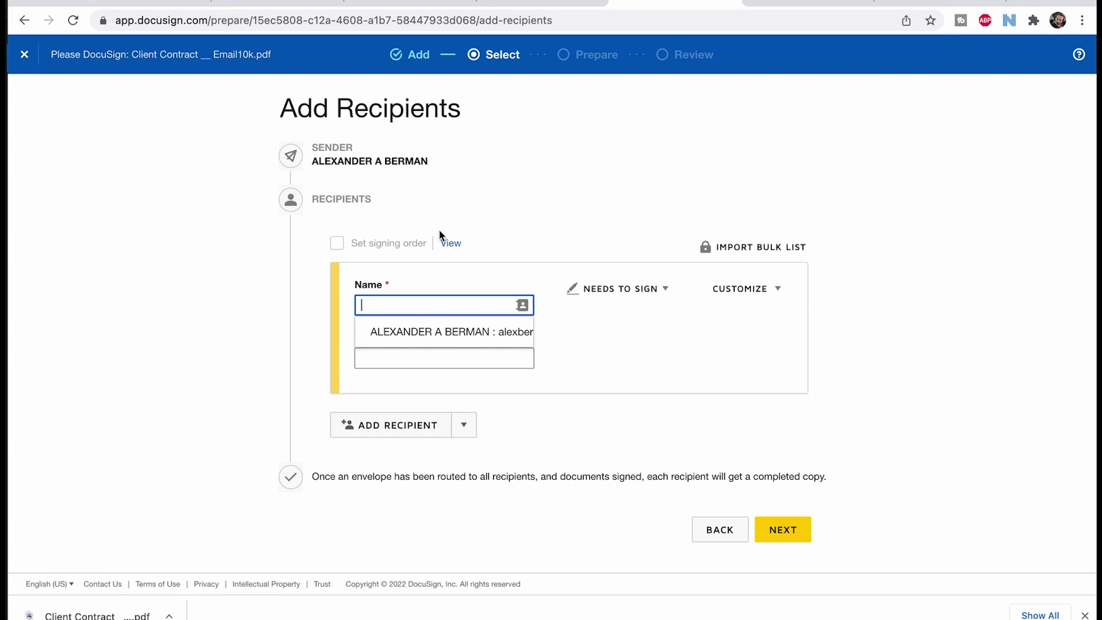
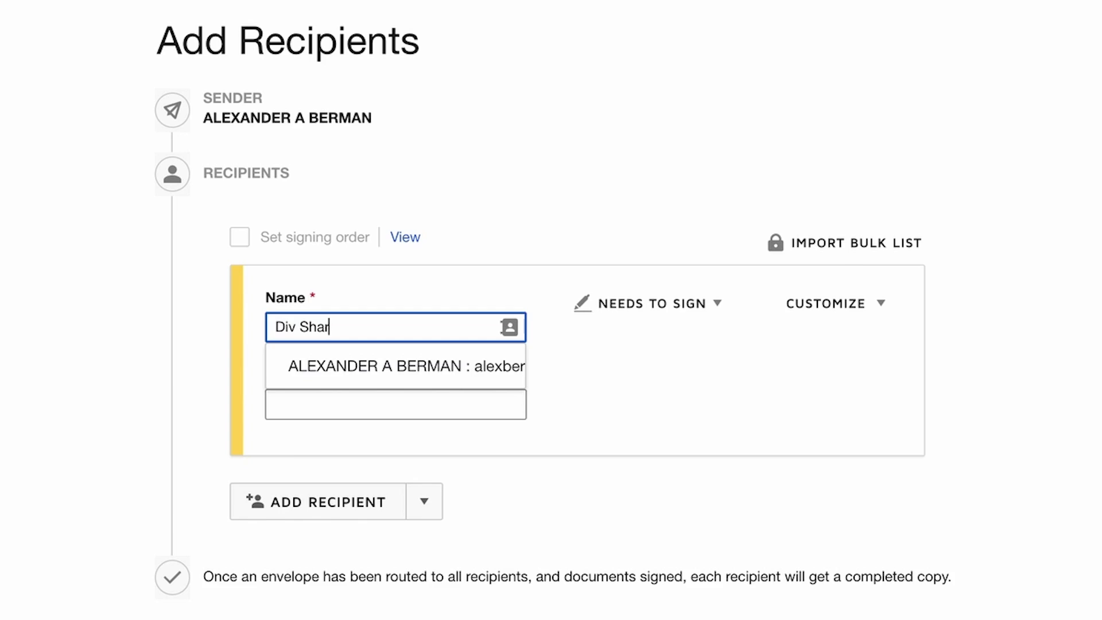
pyautogui.press('Tab')
pyautogui.write('di')
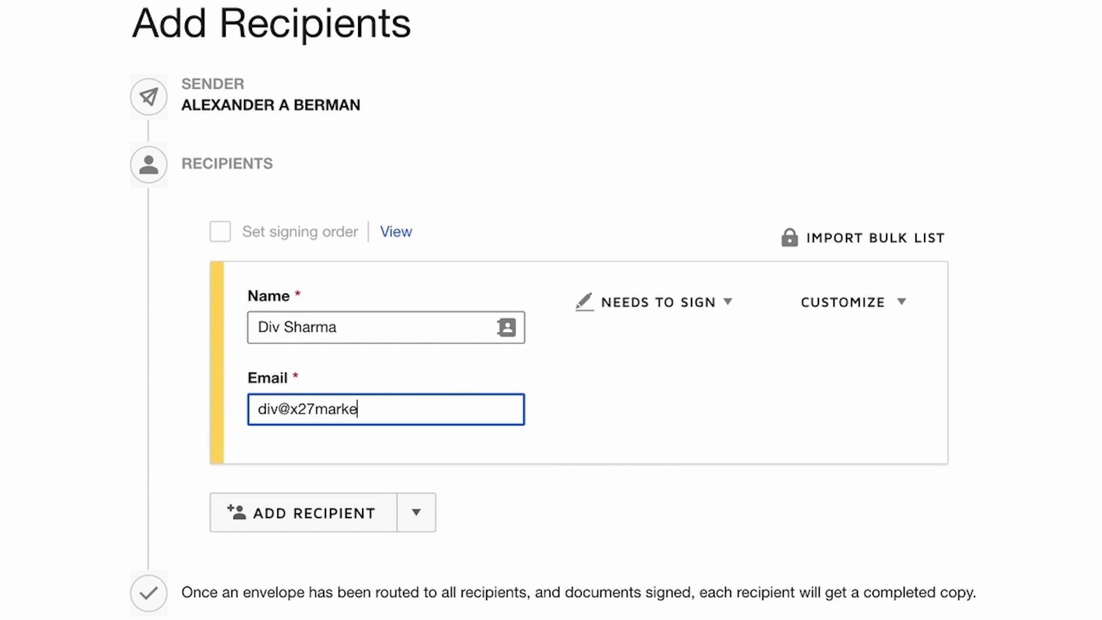
pyautogui.click(460, 522)
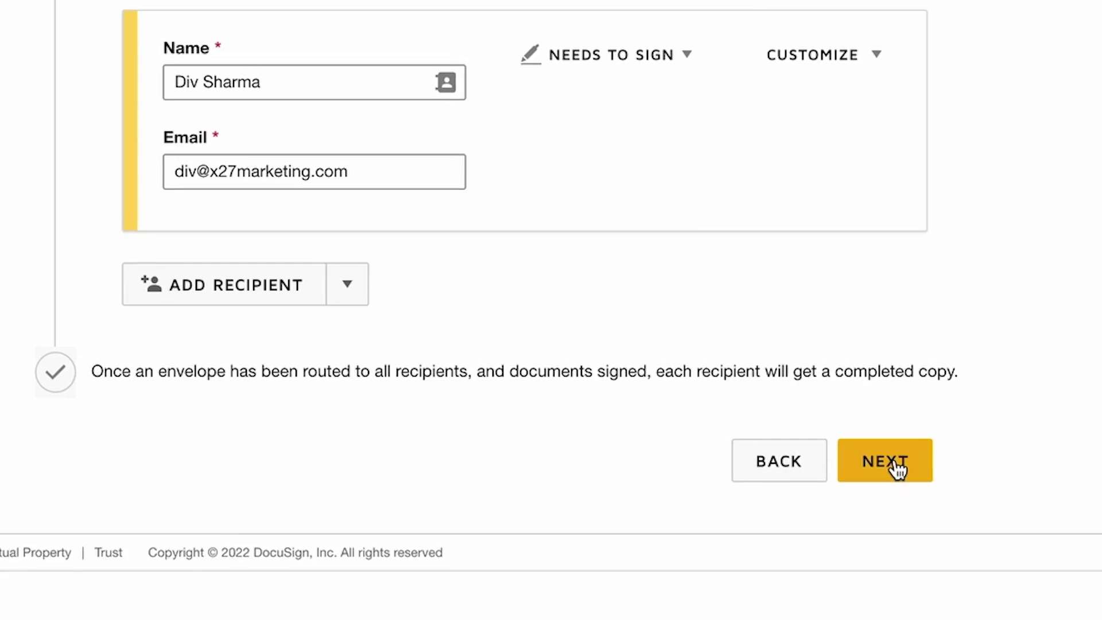
pyautogui.click(897, 468)
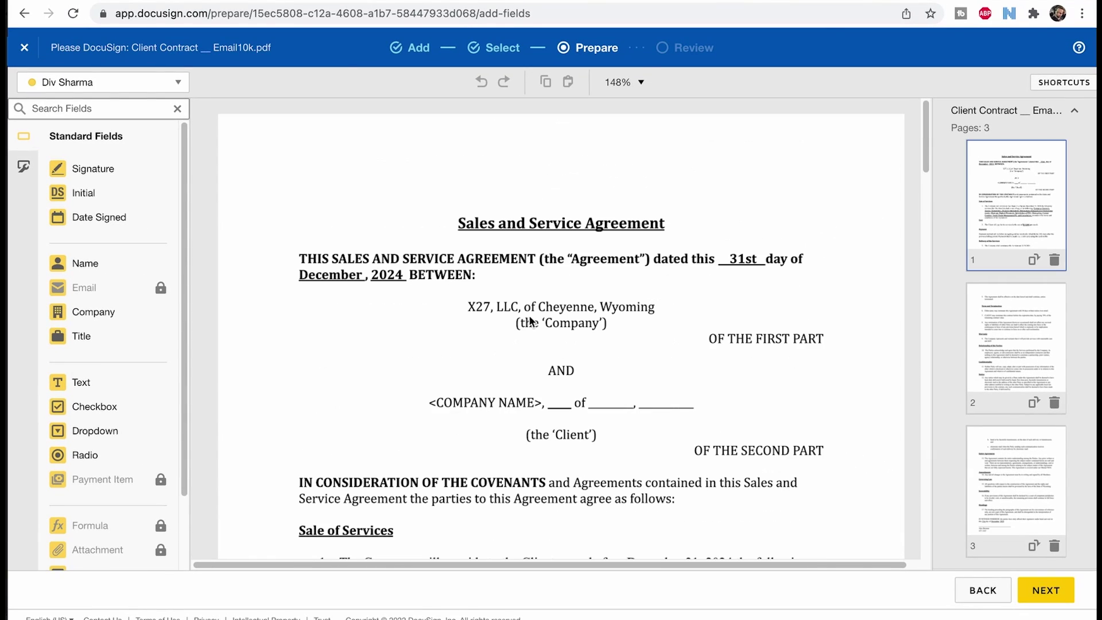
# Drop a Text field on the blank after 'of' and a Signature field above the stakeholder line
pyautogui.scroll(-10, 561, 293)
pyautogui.scroll(10, 561, 293)
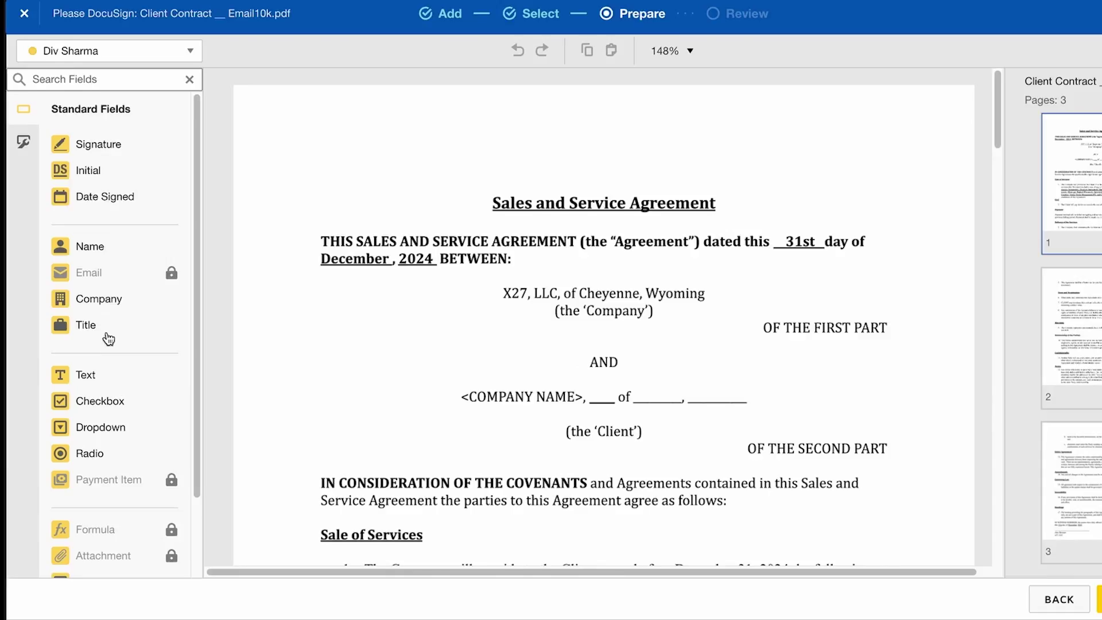
pyautogui.moveTo(58, 382); pyautogui.dragTo(596, 397)
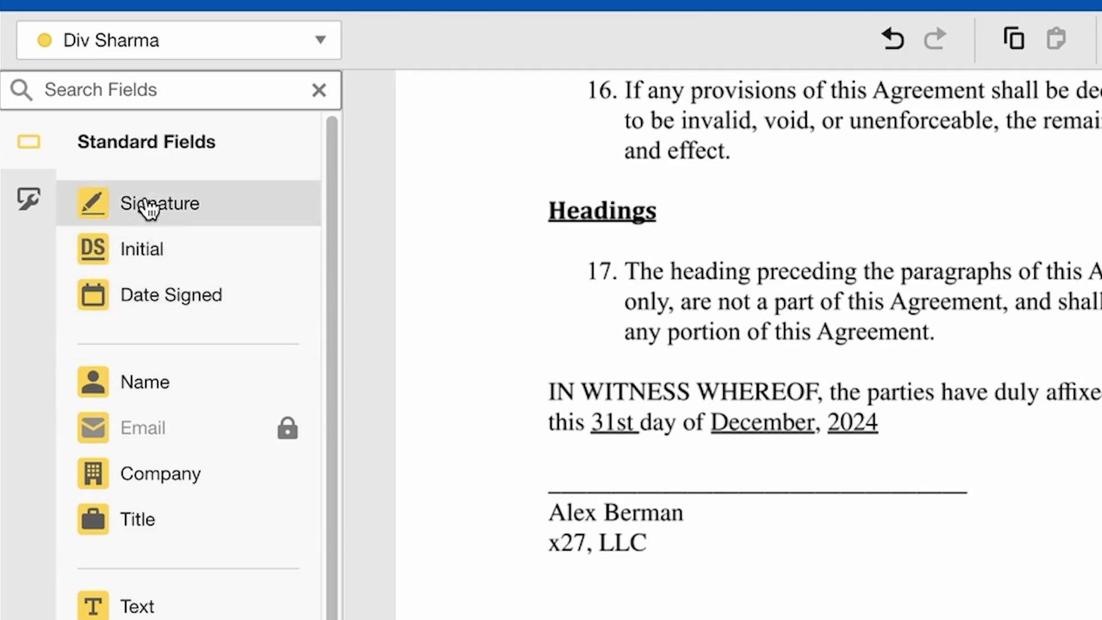
pyautogui.moveTo(148, 208)
pyautogui.mouseDown()
pyautogui.moveTo(689, 536)
pyautogui.moveTo(325, 226)
pyautogui.moveTo(287, 273)
pyautogui.mouseUp()
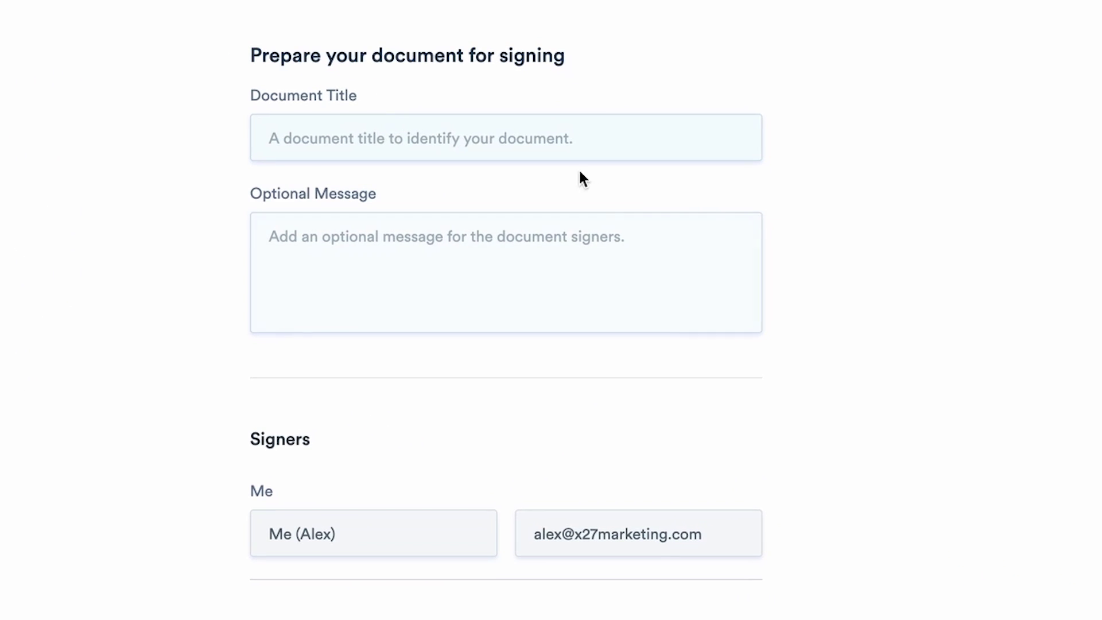
# Enter the other signer's name under Add Other Signers and upload the contract PDF from Downloads
pyautogui.click(481, 282)
pyautogui.scroll(-6, 480, 283)
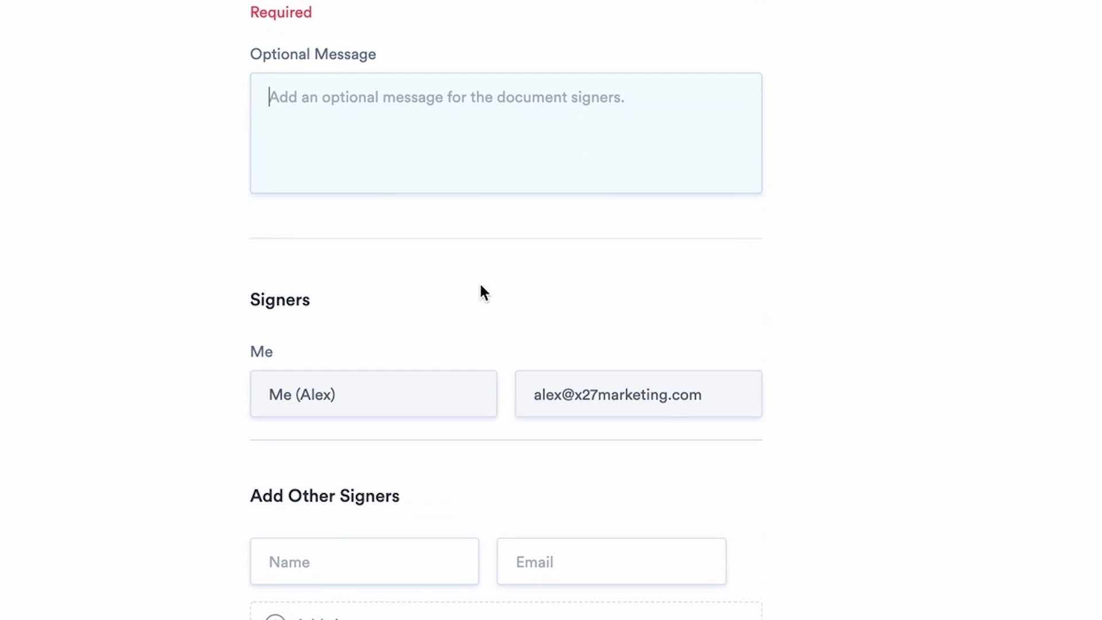
pyautogui.click(414, 365)
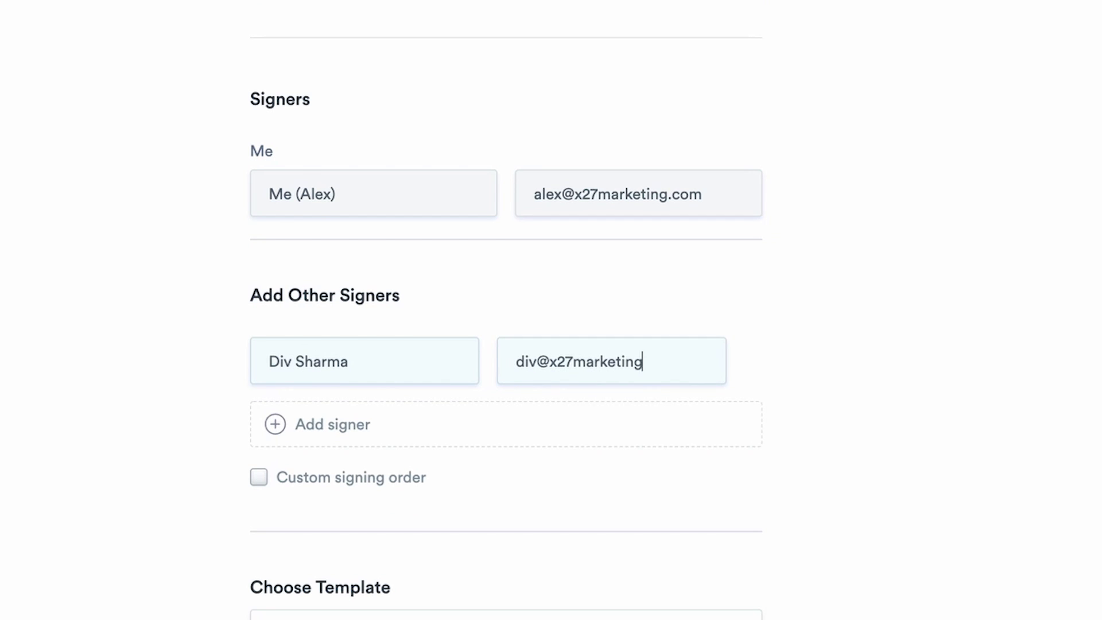
pyautogui.scroll(-7, 217, 430)
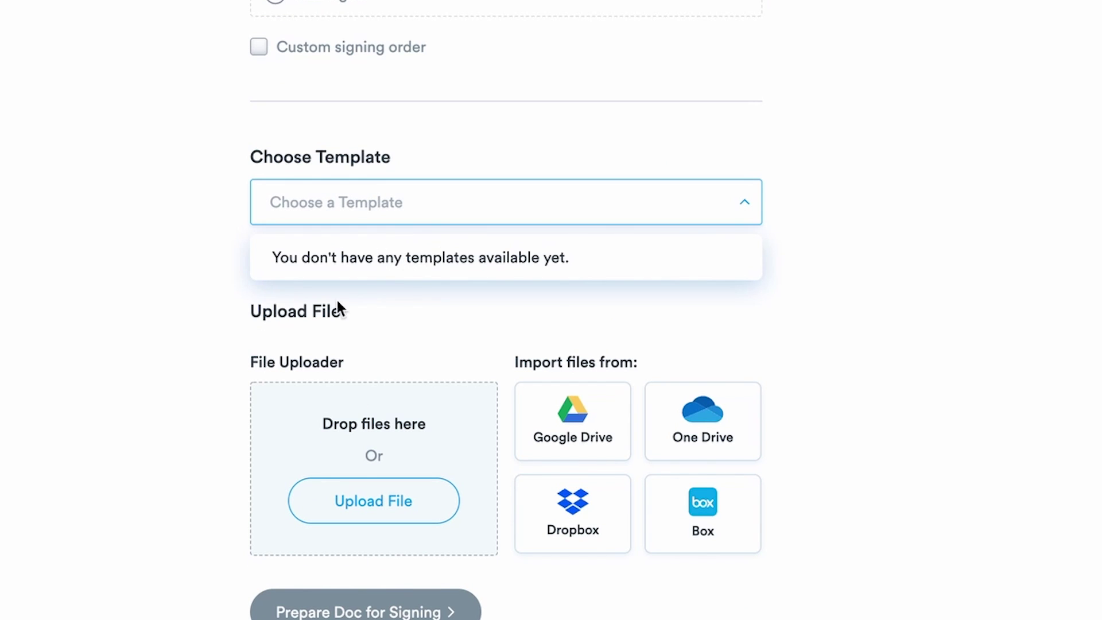
pyautogui.scroll(-1, 36, 313)
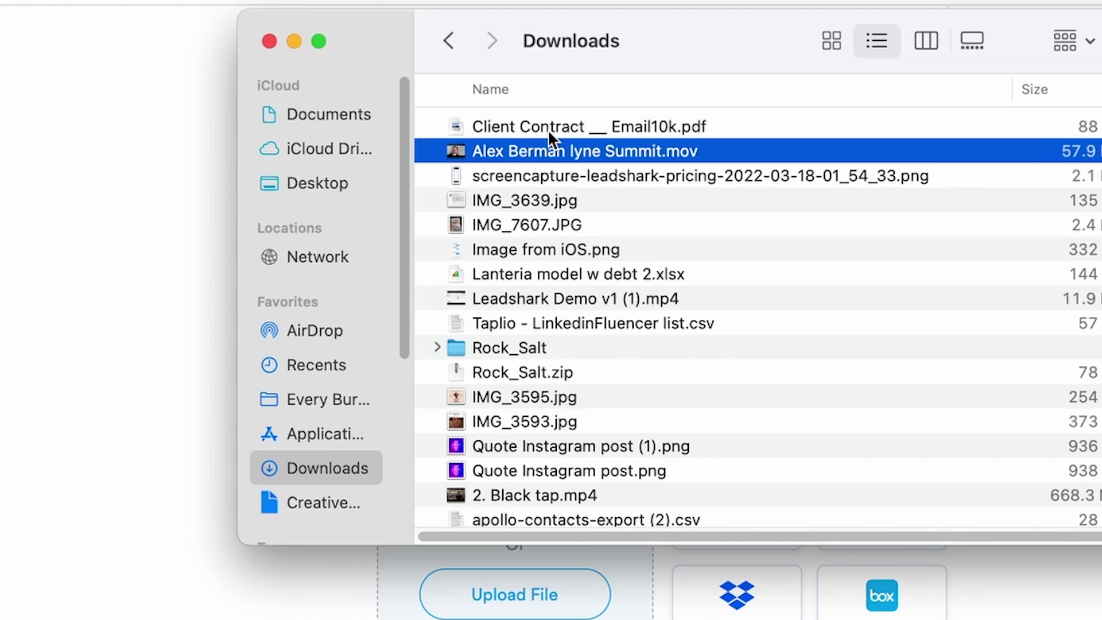
pyautogui.moveTo(547, 129); pyautogui.dragTo(512, 405)
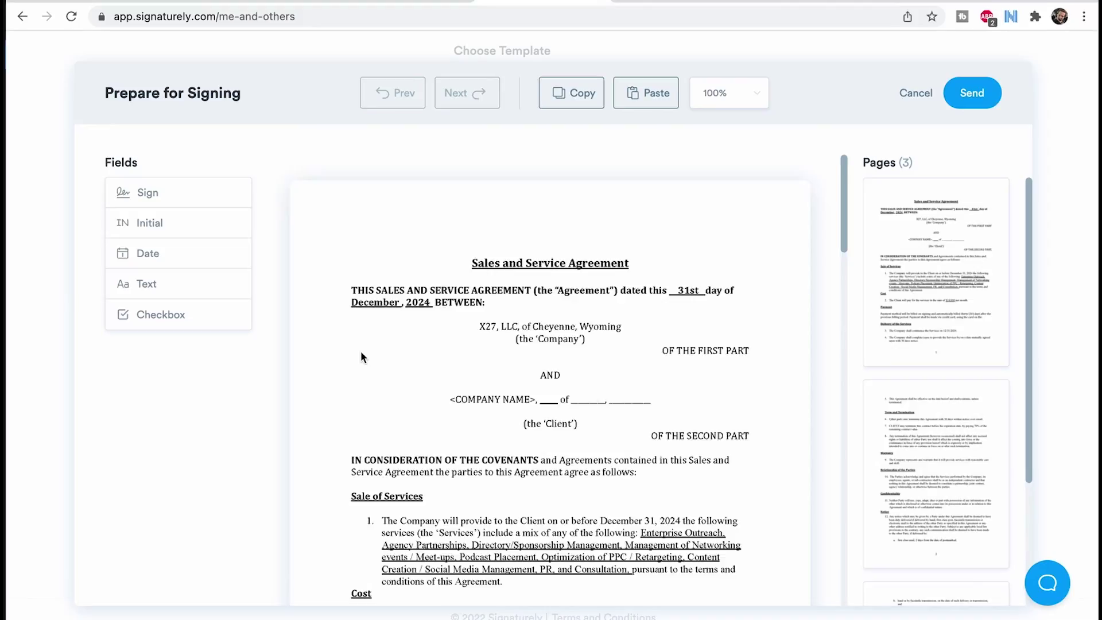
pyautogui.scroll(-1, 361, 350)
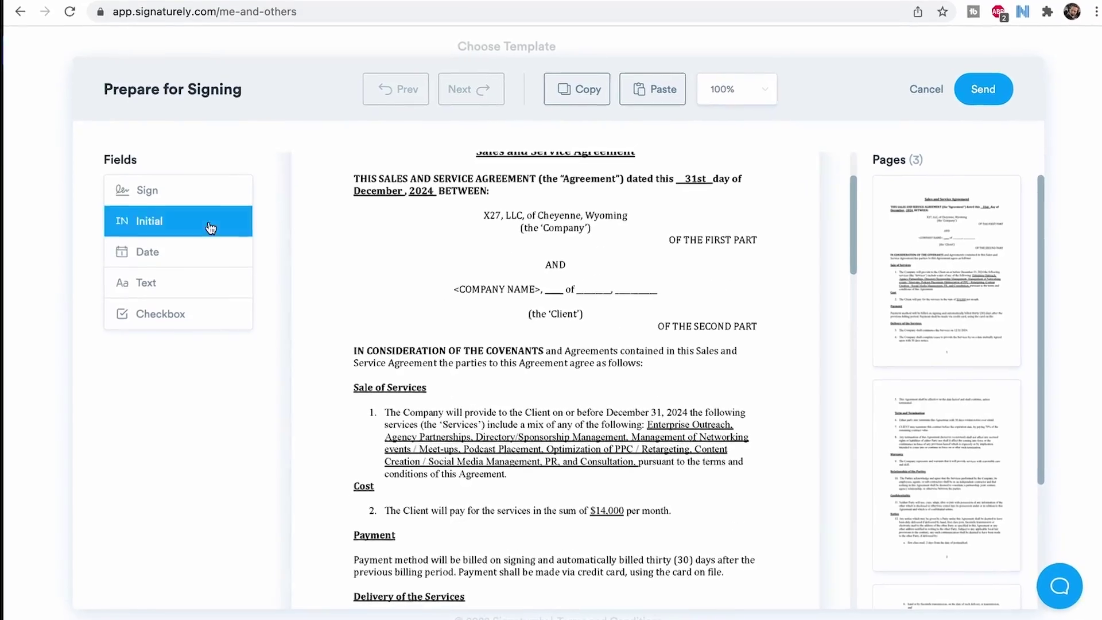
# Add a text field after 'of' on page 1 and place the sender's signature box on page 3
pyautogui.moveTo(166, 281); pyautogui.dragTo(643, 274)
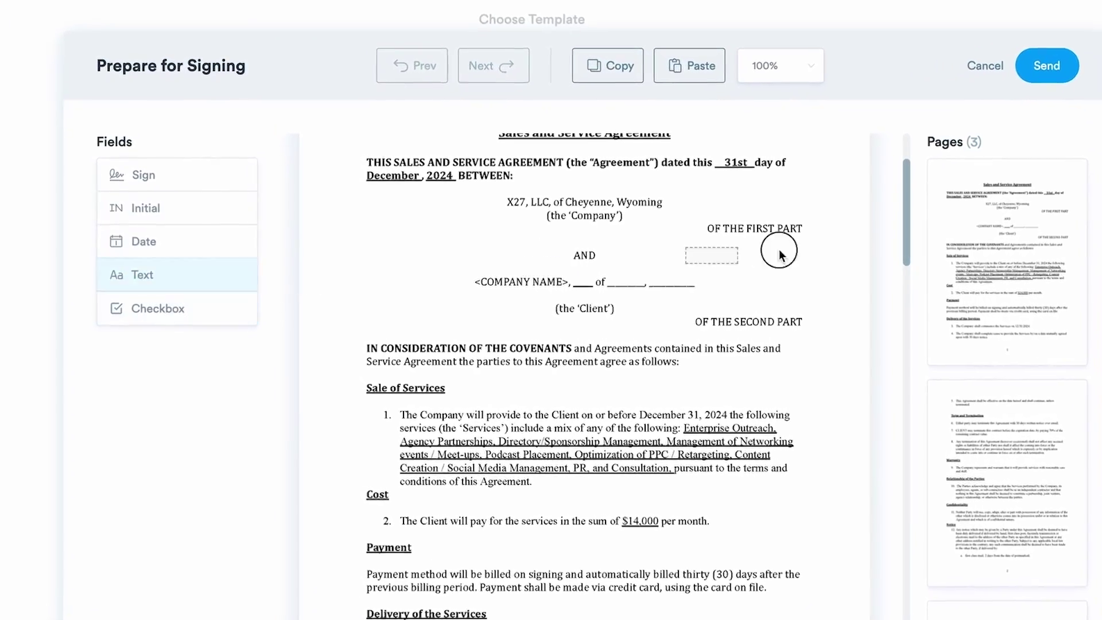
pyautogui.scroll(-10, 402, 333)
pyautogui.scroll(-10, 410, 336)
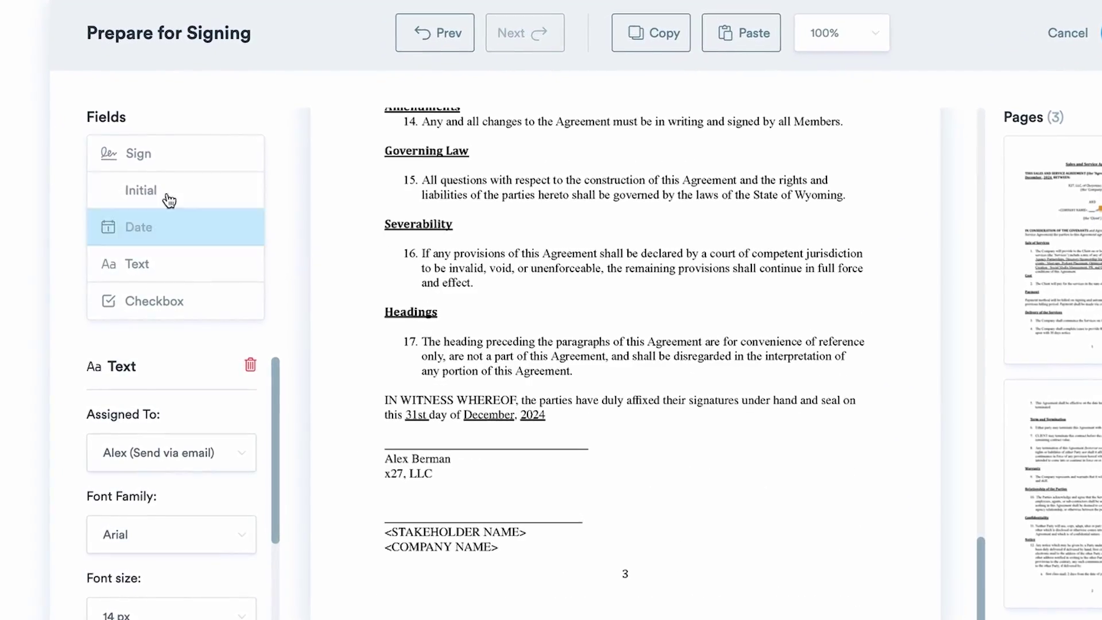
pyautogui.click(138, 174)
pyautogui.moveTo(136, 163); pyautogui.dragTo(483, 512)
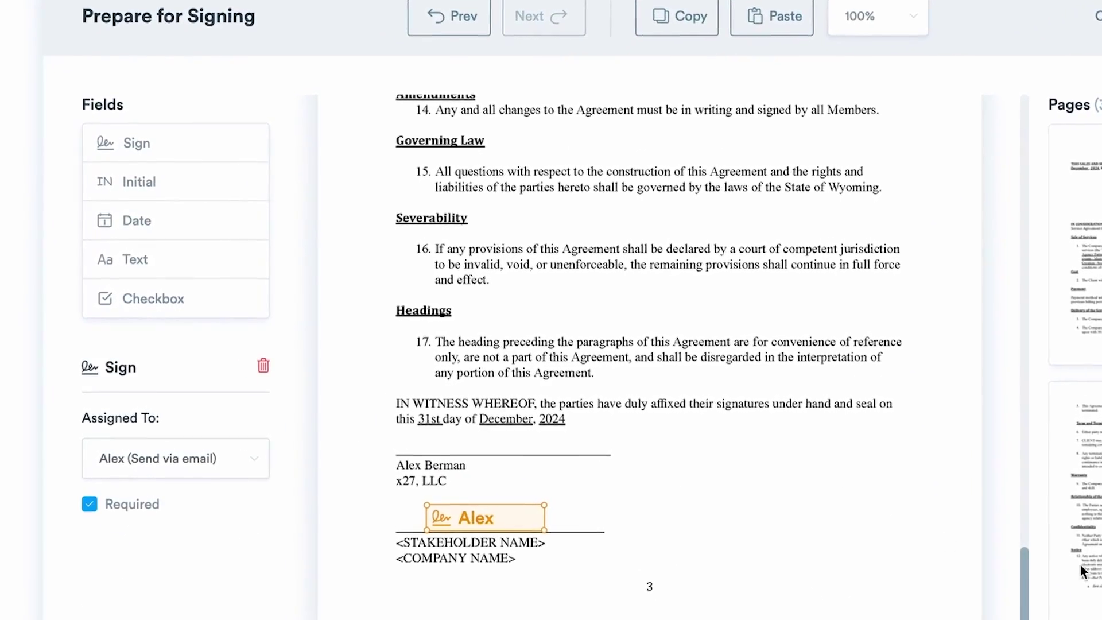
pyautogui.moveTo(482, 516); pyautogui.dragTo(479, 505)
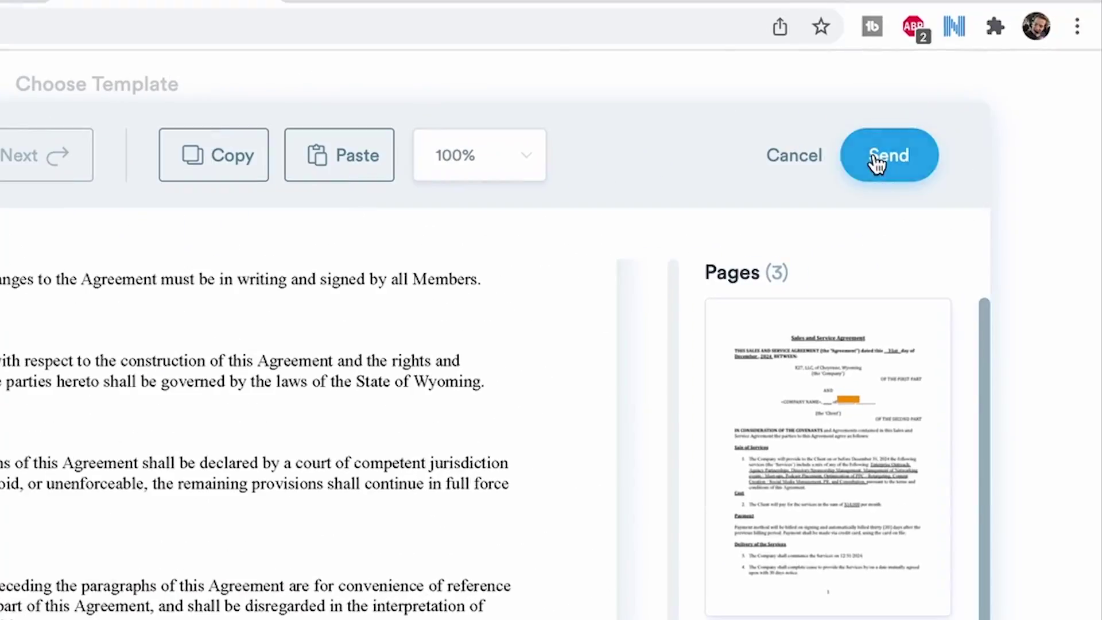
pyautogui.click(427, 534)
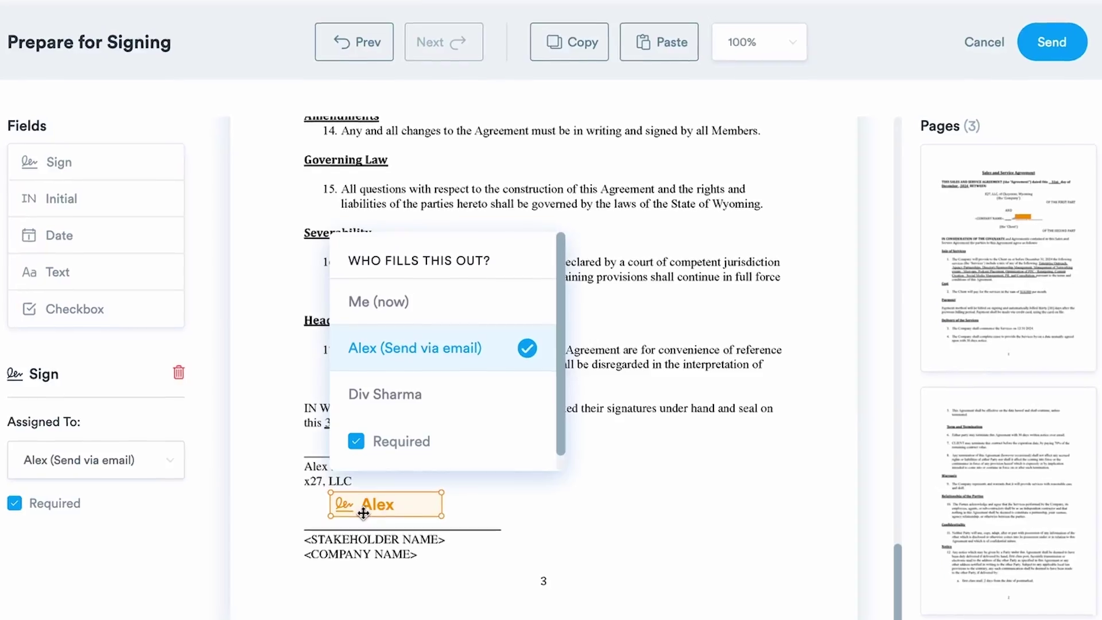
pyautogui.moveTo(376, 506); pyautogui.dragTo(370, 447)
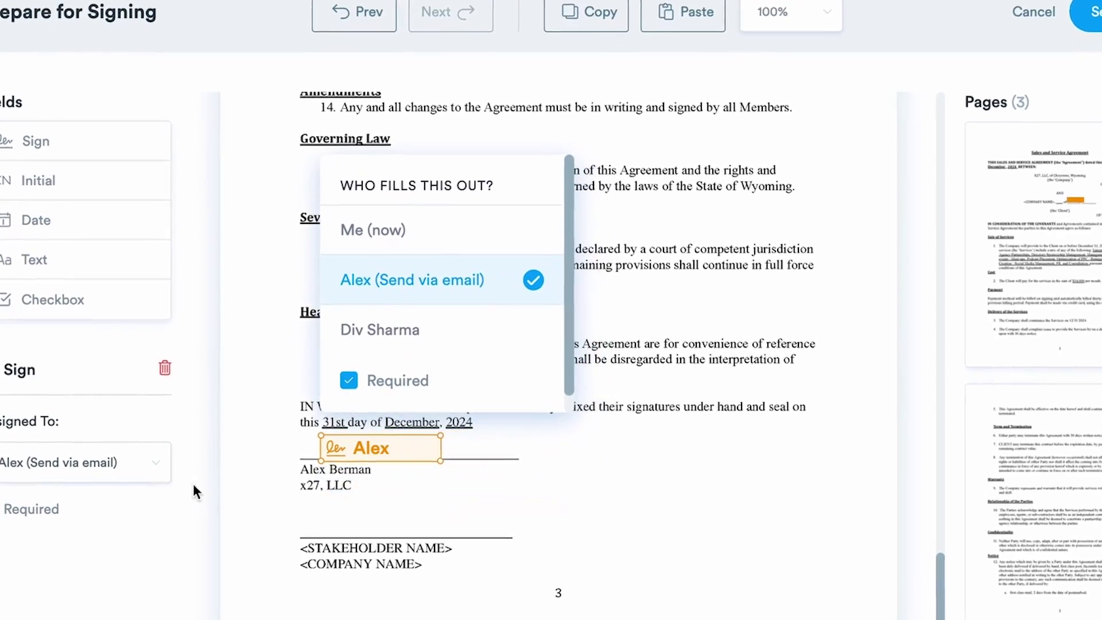
# Add a signature field on the stakeholder line, assign it to the second signer, and send
pyautogui.moveTo(26, 136); pyautogui.dragTo(380, 523)
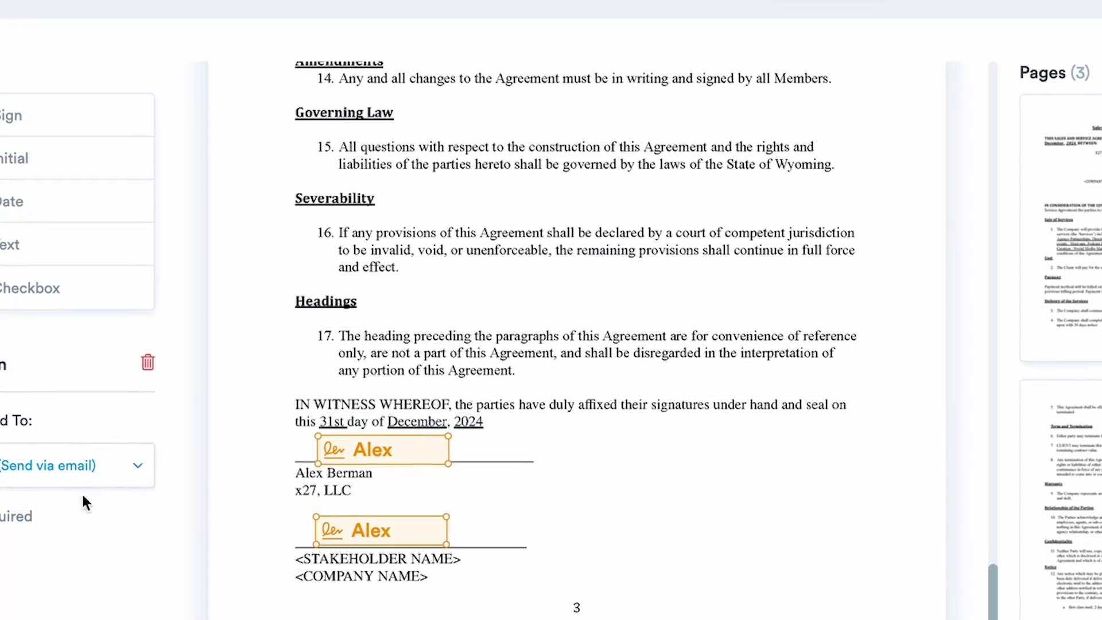
pyautogui.click(440, 539)
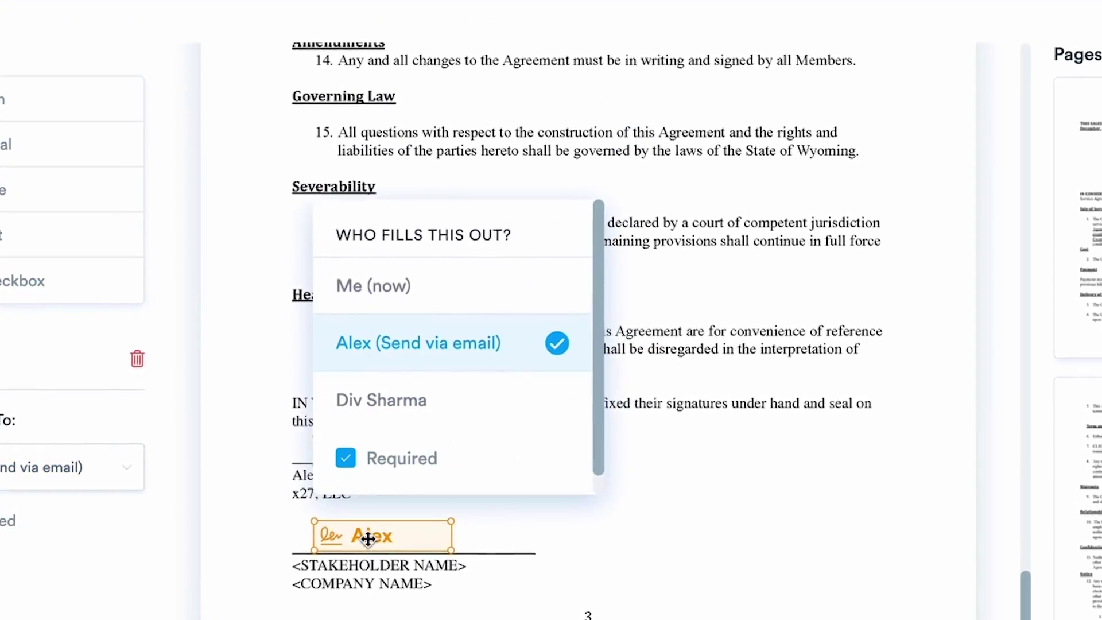
pyautogui.click(452, 410)
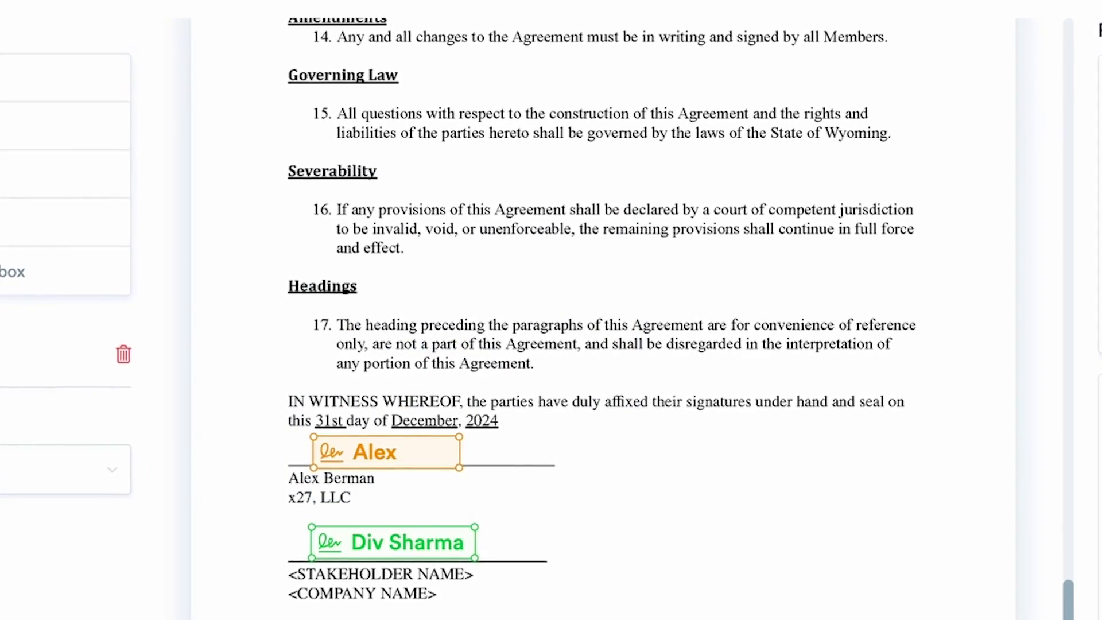
pyautogui.click(881, 172)
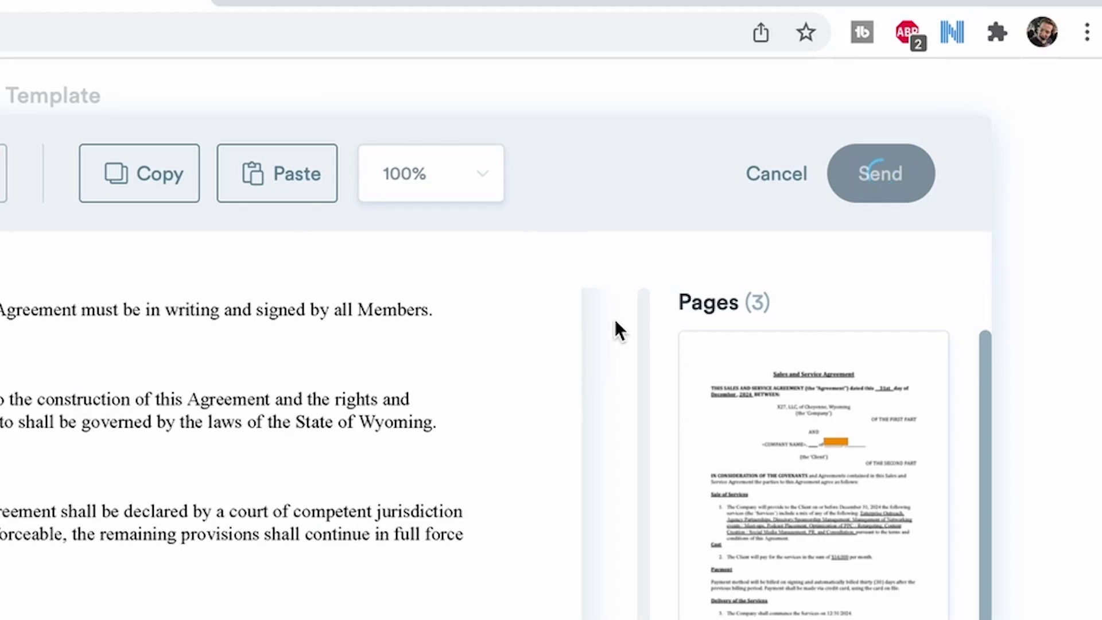